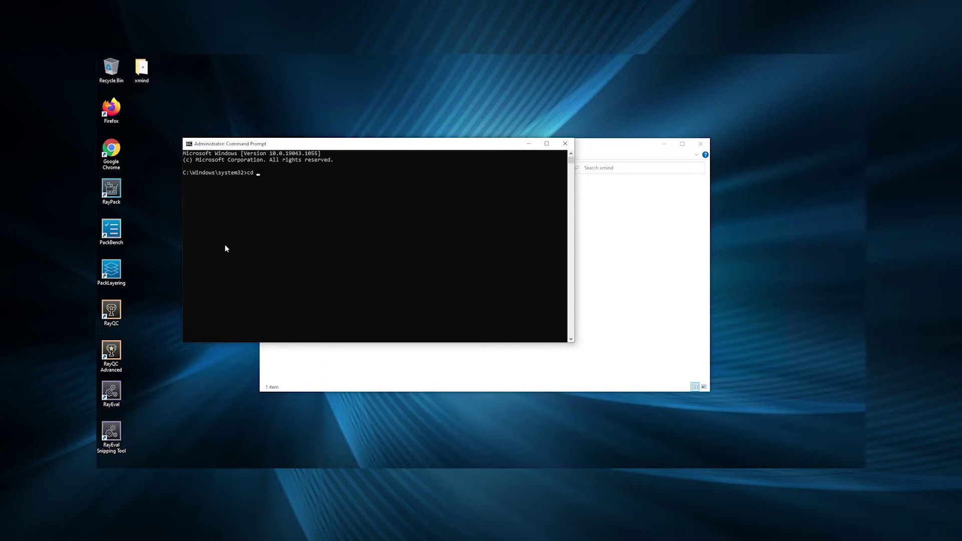
- Change the command prompt's working directory to "C:\Users\RPS7-Demo\Desktop\xmind"
{"action": "type", "text": "\""}
{"action": "type", "text": "C:\\Users\\RPS7-Demo\\Desktop\\xmind"}
{"action": "type", "text": "\""}
{"action": "key", "text": "Return"}
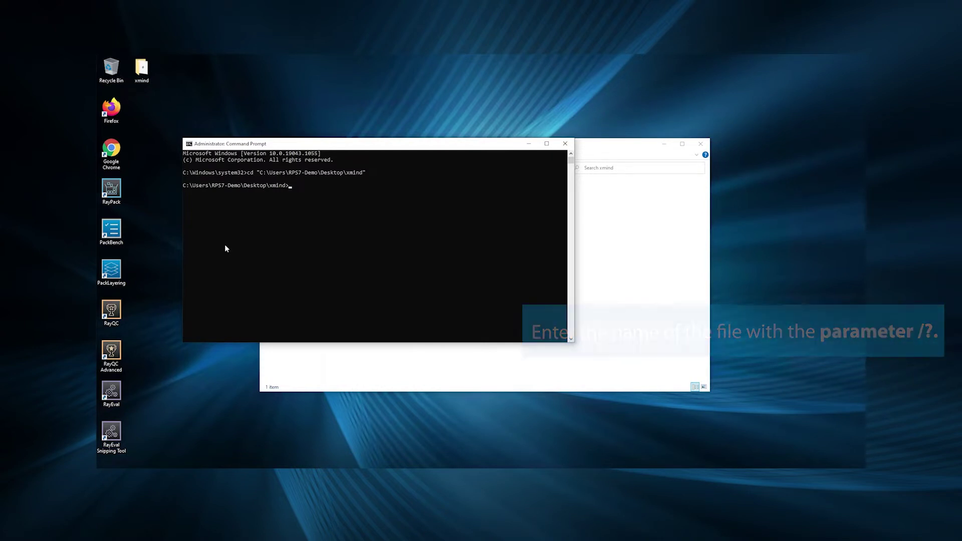
- Check the command-line parameters of xmind-8-update8-windows.exe with /?, and close the help message, the command prompt and the xmind folder window
{"action": "key", "text": "Tab"}
{"action": "type", "text": "/?"}
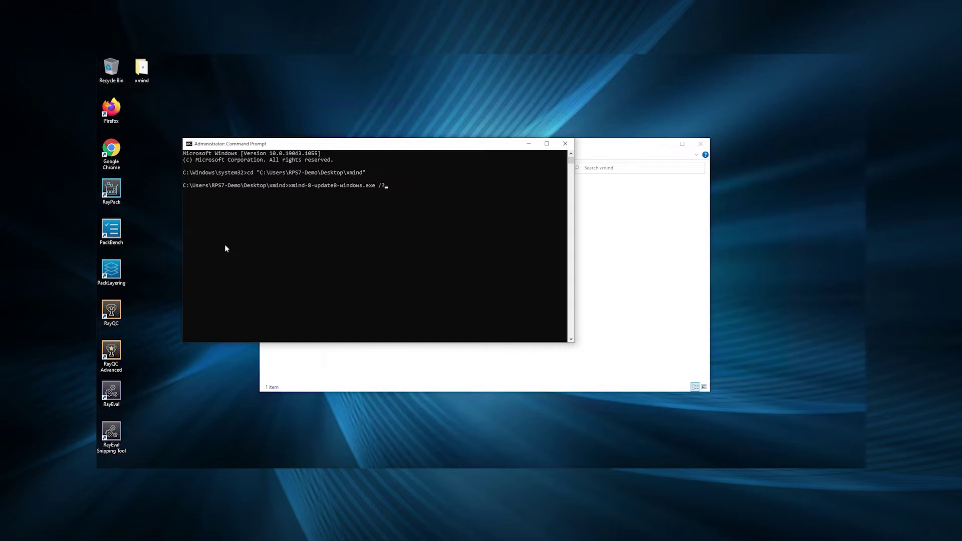
{"action": "key", "text": "Return"}
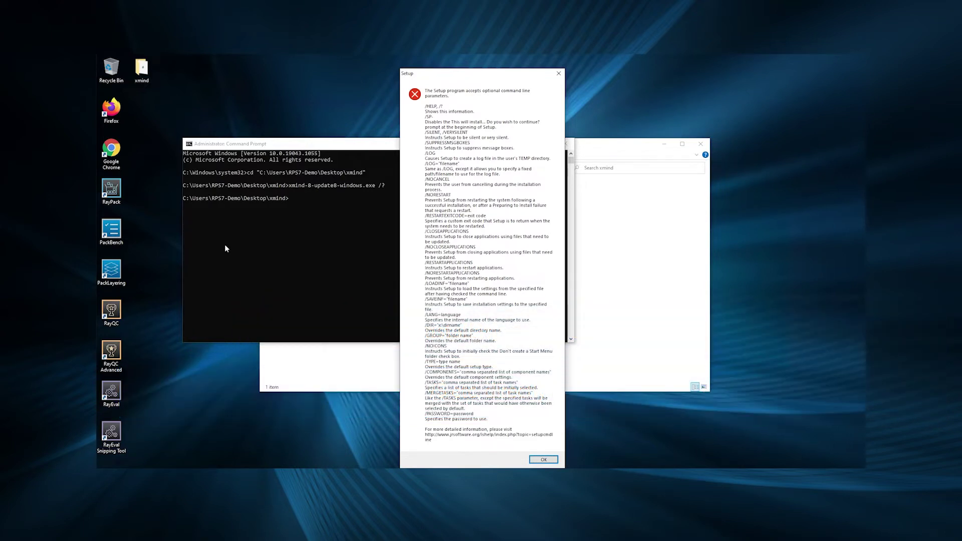
{"action": "left_click", "coordinate": [543, 460]}
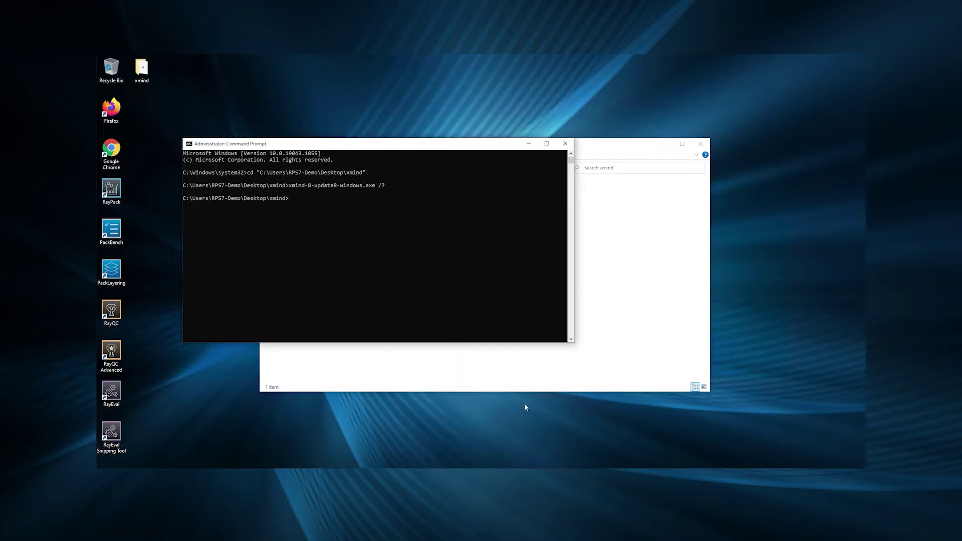
{"action": "left_click", "coordinate": [565, 143]}
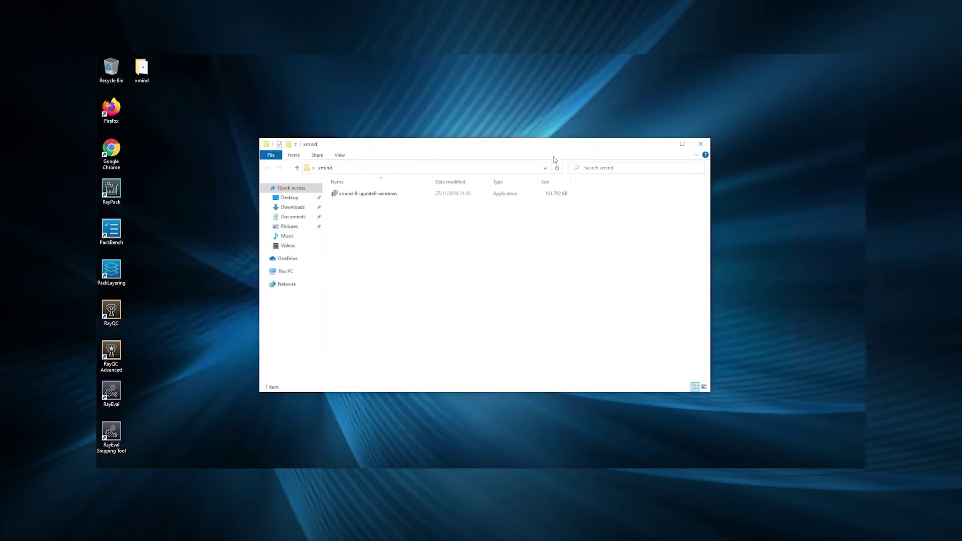
{"action": "left_click", "coordinate": [700, 143]}
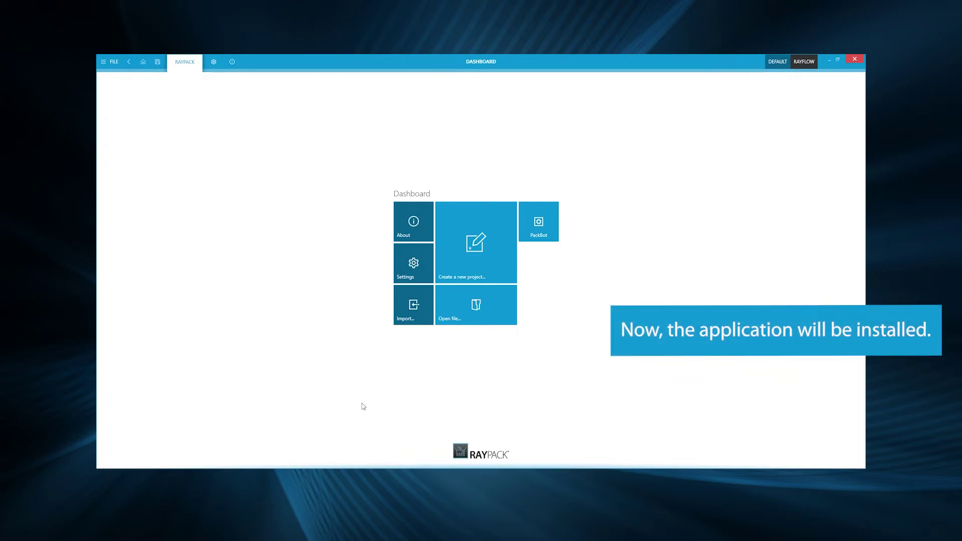
- Create a new Wrapper project in RayPack from xmind-8-update8-windows.exe in the desktop's xmind folder, accepting the detected application details
{"action": "left_click", "coordinate": [453, 276]}
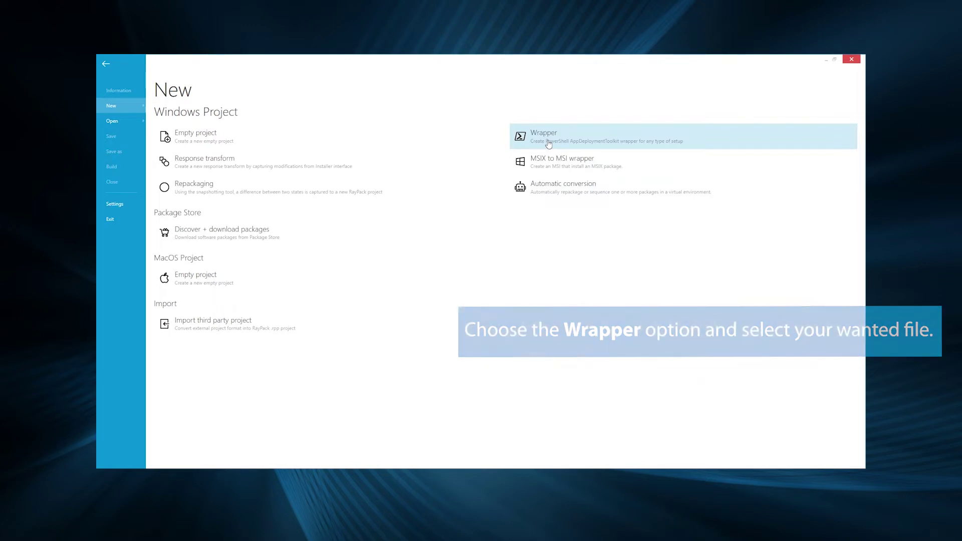
{"action": "left_click", "coordinate": [548, 143]}
{"action": "left_click", "coordinate": [484, 184]}
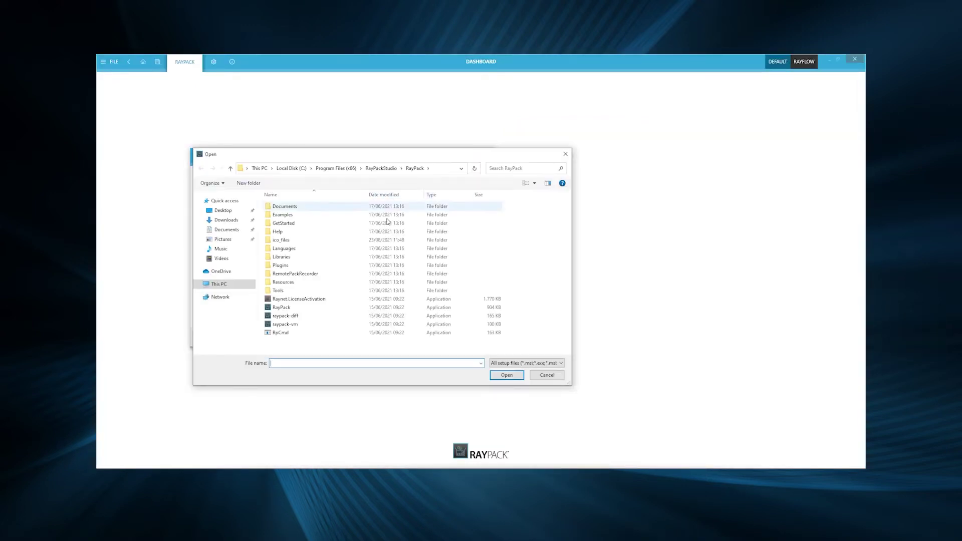
{"action": "left_click", "coordinate": [222, 211]}
{"action": "double_click", "coordinate": [289, 203]}
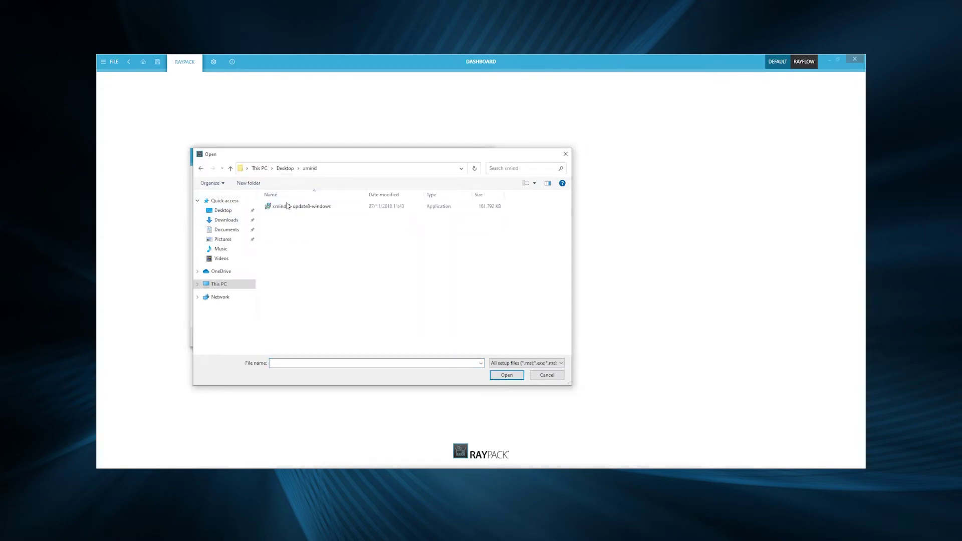
{"action": "left_click", "coordinate": [286, 210]}
{"action": "left_click", "coordinate": [508, 376]}
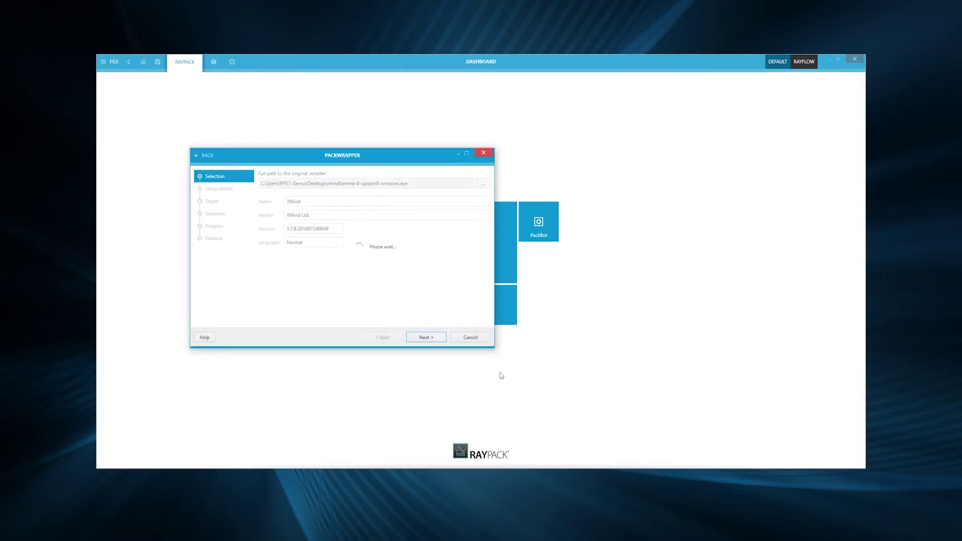
{"action": "left_click", "coordinate": [426, 338]}
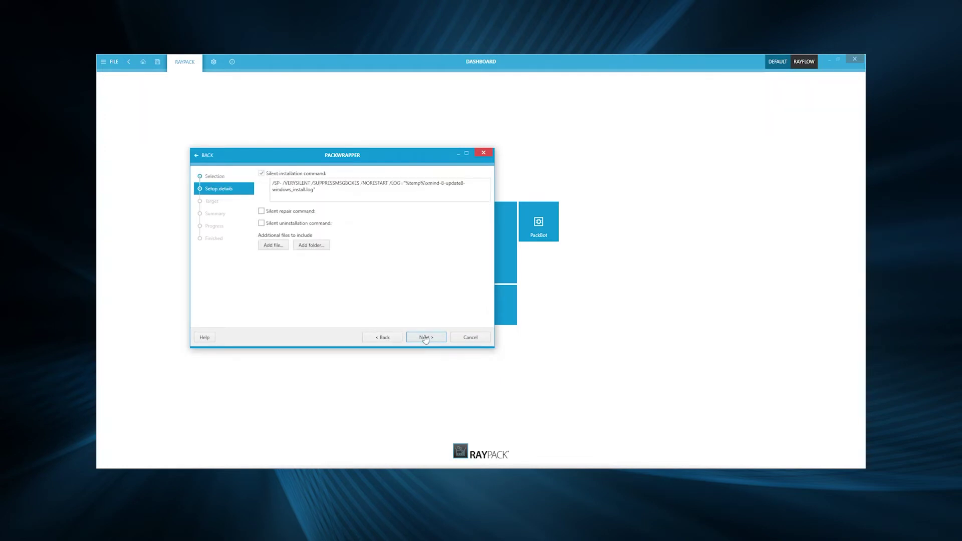
- Enable the silent uninstallation command and set it to run a specified command instead of the main executable
{"action": "left_click", "coordinate": [284, 224]}
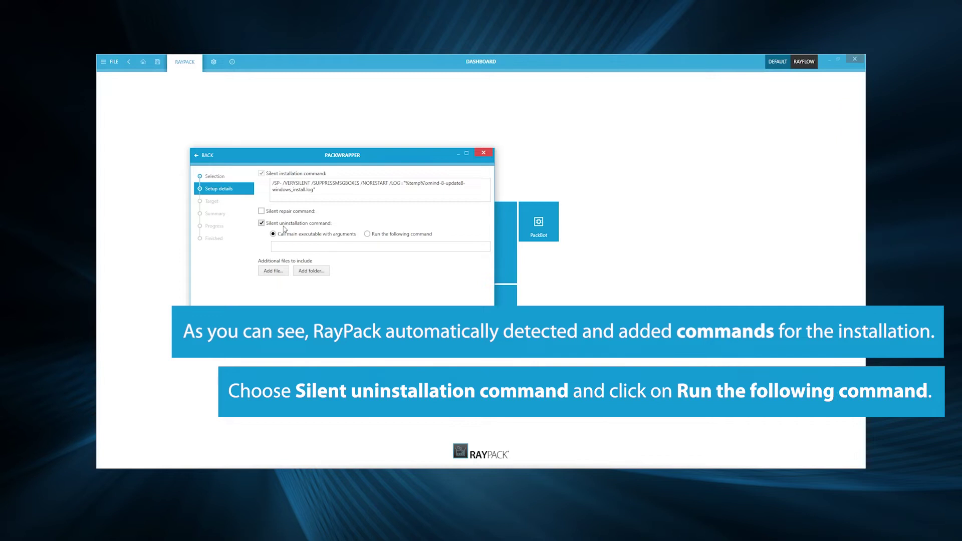
{"action": "left_click", "coordinate": [307, 248]}
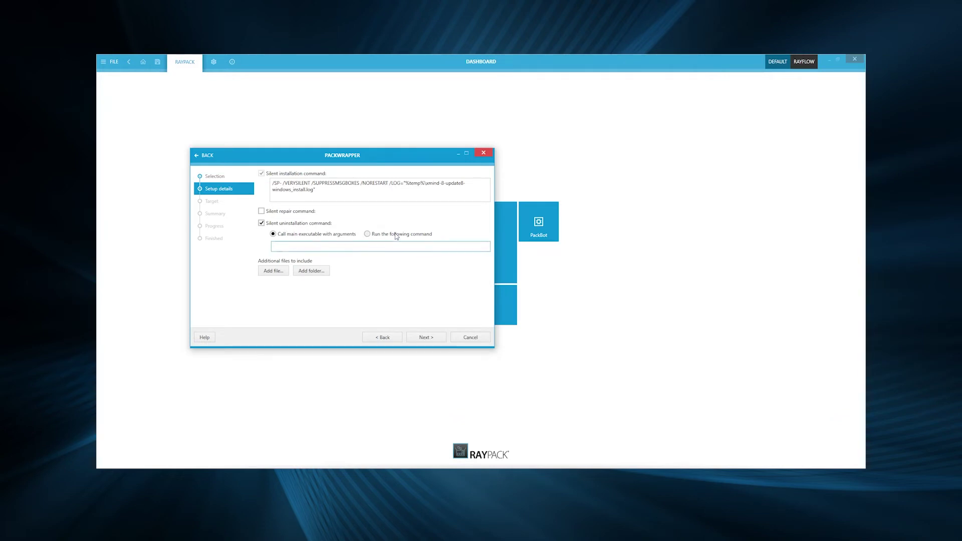
{"action": "left_click", "coordinate": [396, 236]}
- Set the uninstallation command to $envProgramFilesX86\XMind\unins000.exe with the argument /VERYSILENT, and accept the setup details
{"action": "left_click", "coordinate": [338, 248]}
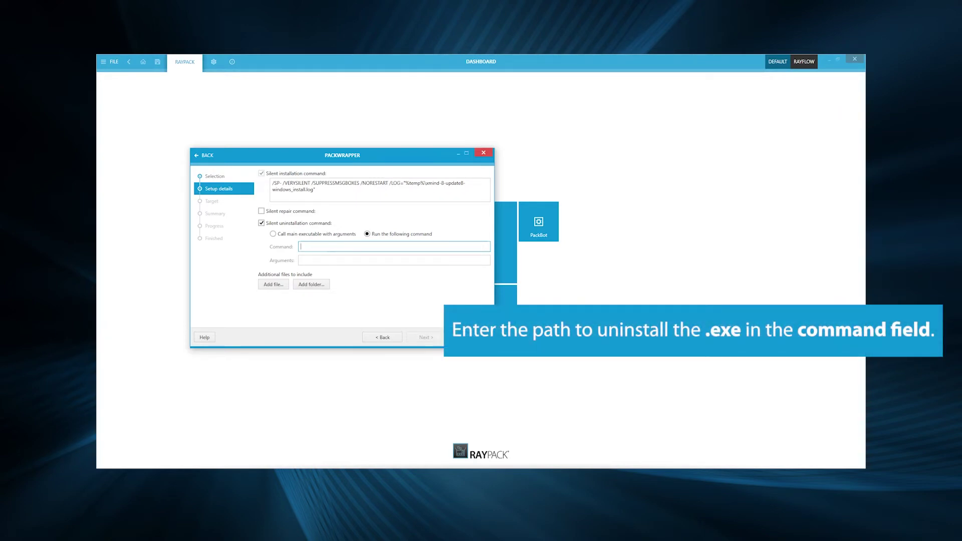
{"action": "type", "text": "$en"}
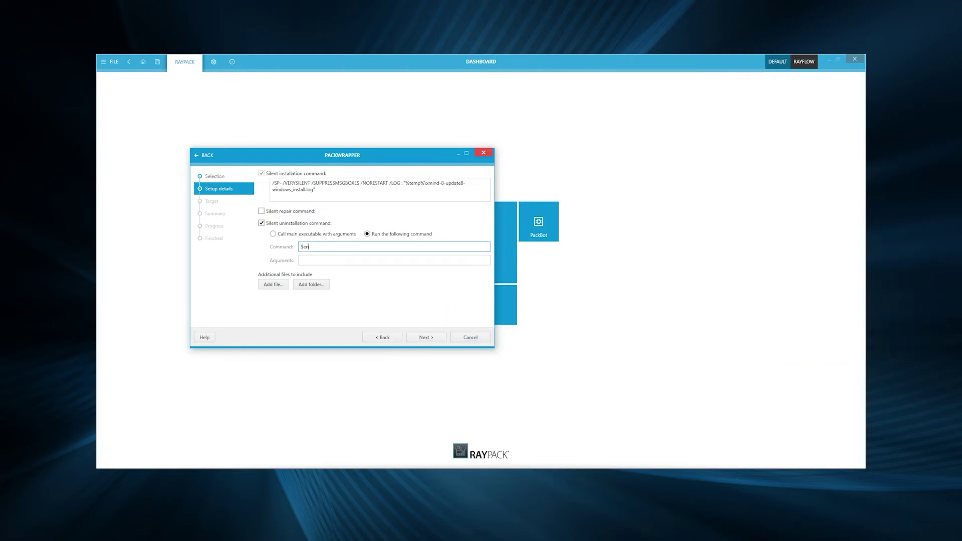
{"action": "type", "text": "vProgram"}
{"action": "type", "text": "FilesX86\\XMind\\unins000.exe"}
{"action": "key", "text": "Tab"}
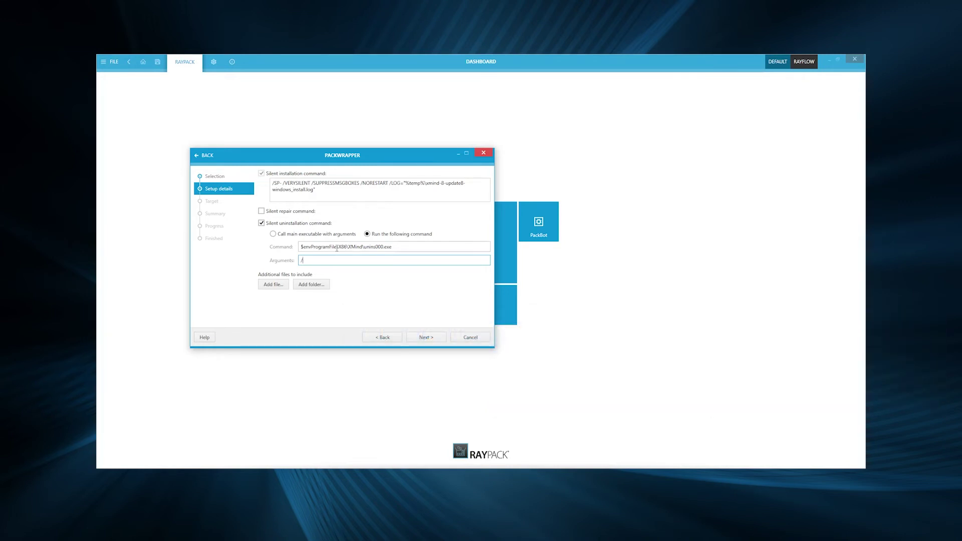
{"action": "type", "text": "/VERYSILENT"}
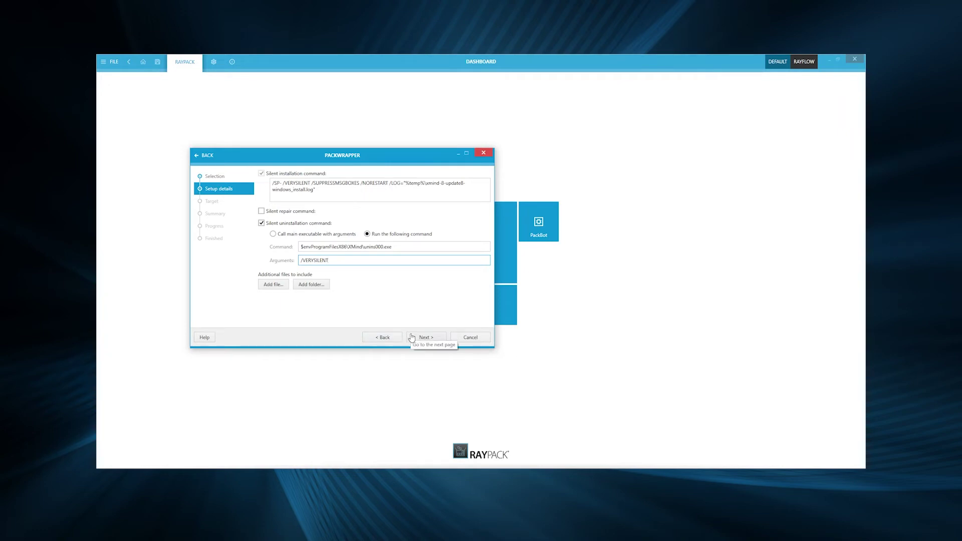
{"action": "left_click", "coordinate": [412, 337]}
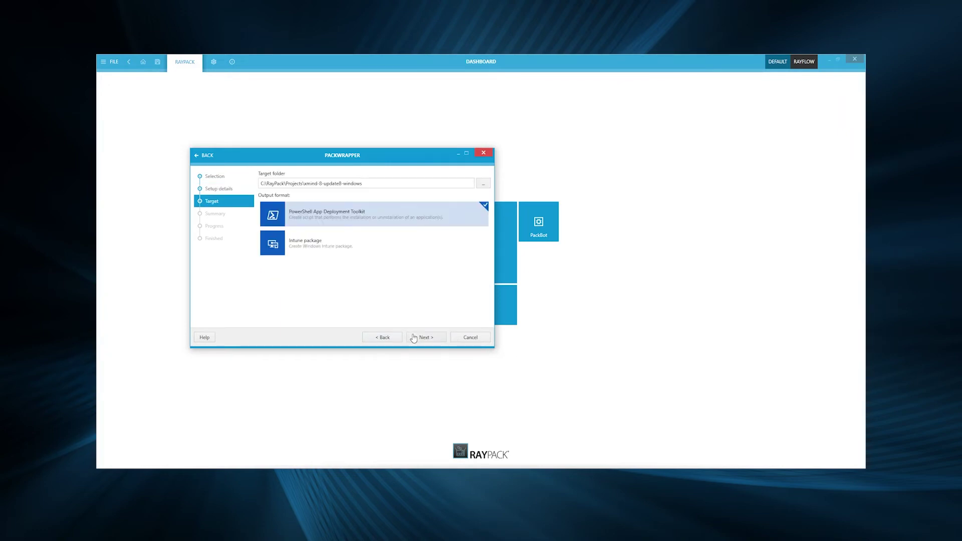
- Generate the wrapper in the default target folder as a PowerShell App Deployment Toolkit package, finish the wizard and close RayPack
{"action": "left_click", "coordinate": [413, 337]}
{"action": "left_click", "coordinate": [414, 337]}
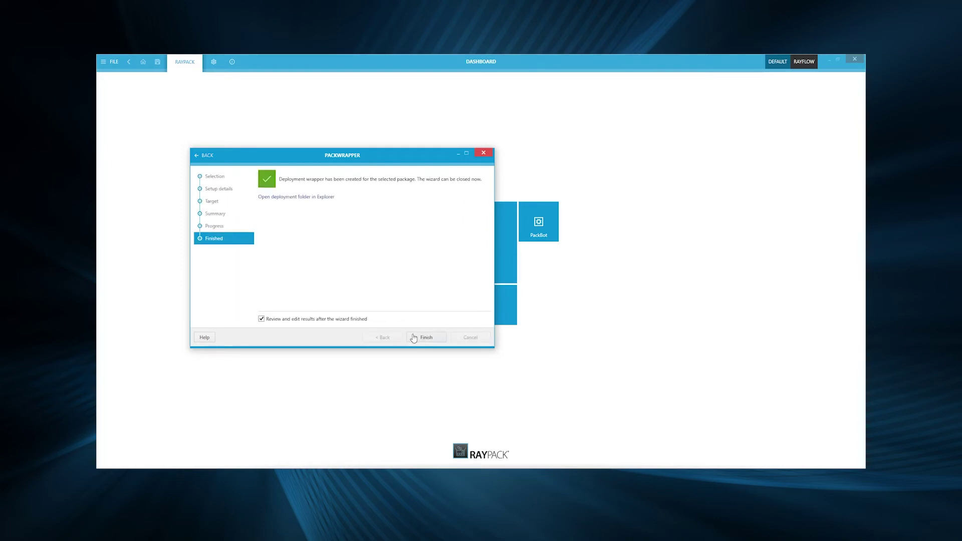
{"action": "left_click", "coordinate": [426, 337]}
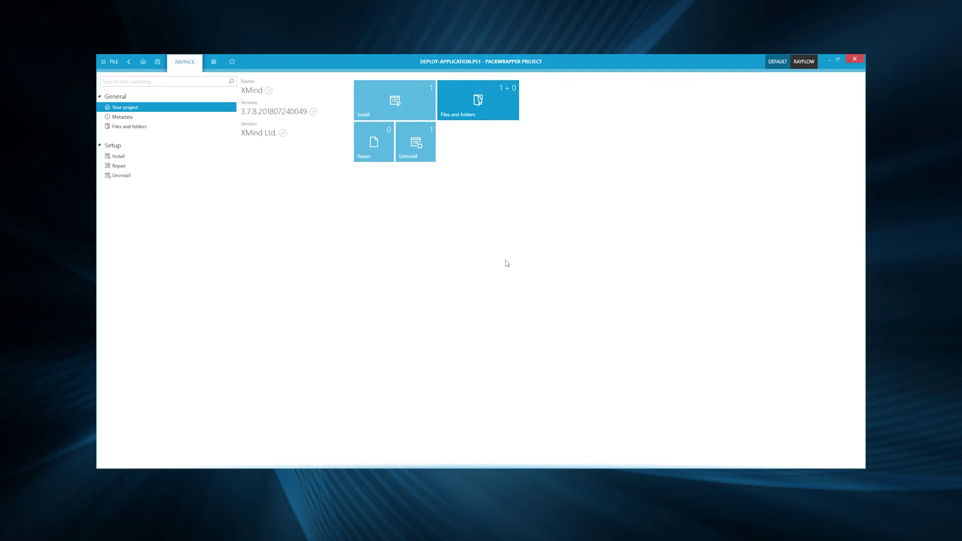
{"action": "left_click", "coordinate": [856, 60]}
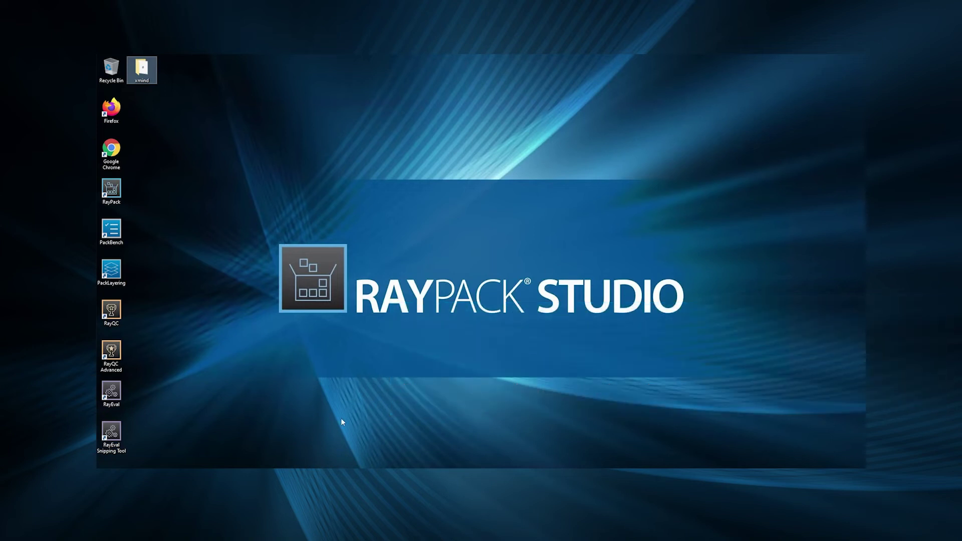
- Open the generated project folder C:\RayPack\Projects\xmind-8-update8-windows in File Explorer
{"action": "key", "text": "super+e"}
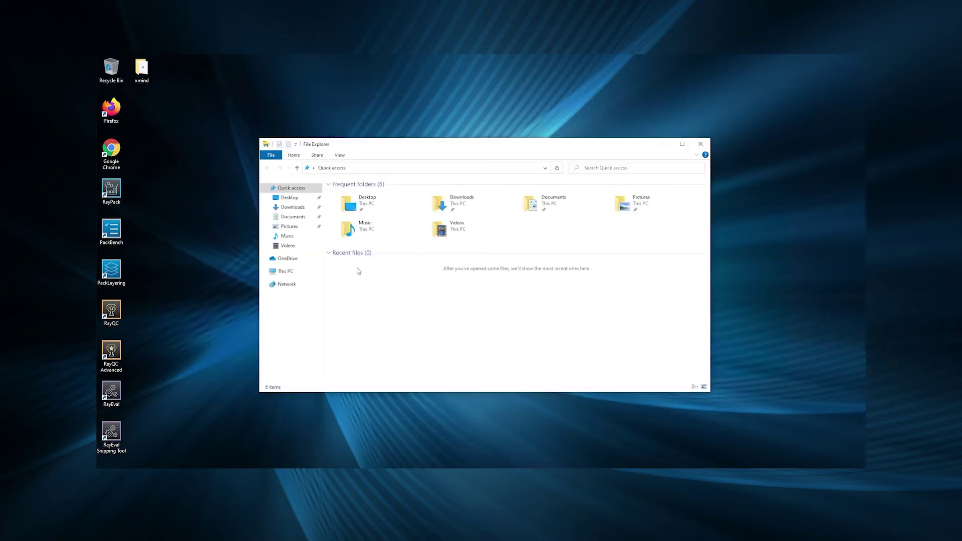
{"action": "left_click", "coordinate": [286, 272]}
{"action": "double_click", "coordinate": [466, 277]}
{"action": "double_click", "coordinate": [354, 227]}
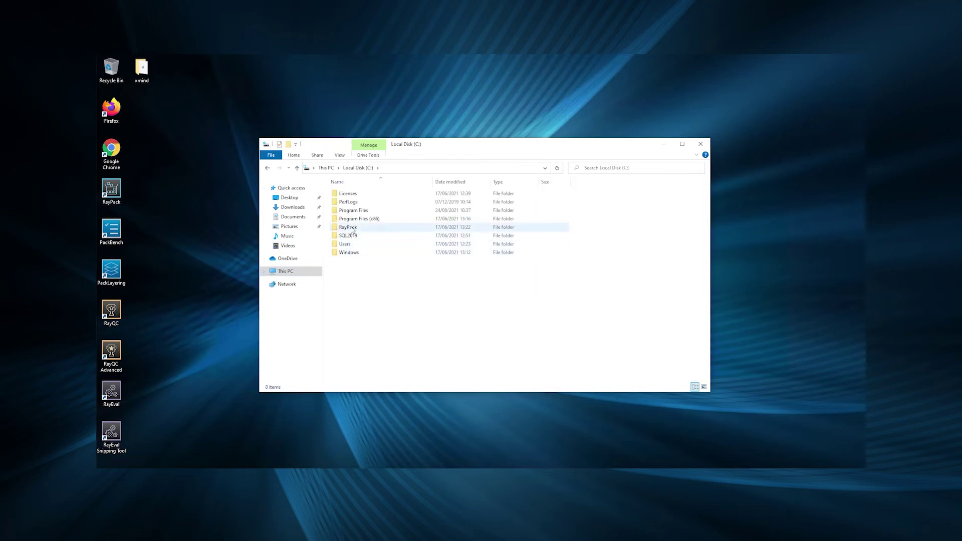
{"action": "double_click", "coordinate": [351, 202]}
{"action": "double_click", "coordinate": [357, 194]}
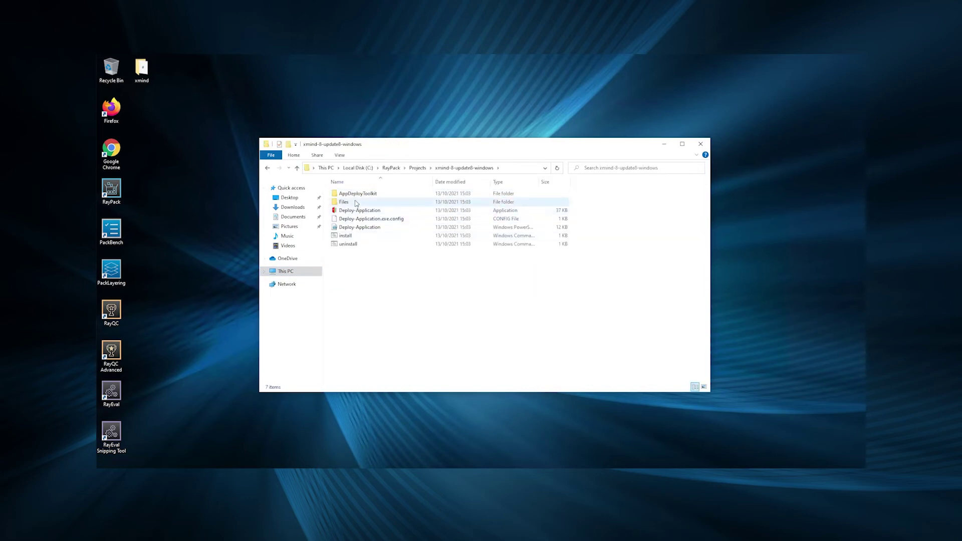
- Open the Deploy-Application PowerShell script from the project folder in Notepad++
{"action": "left_click", "coordinate": [358, 228]}
{"action": "right_click", "coordinate": [360, 230]}
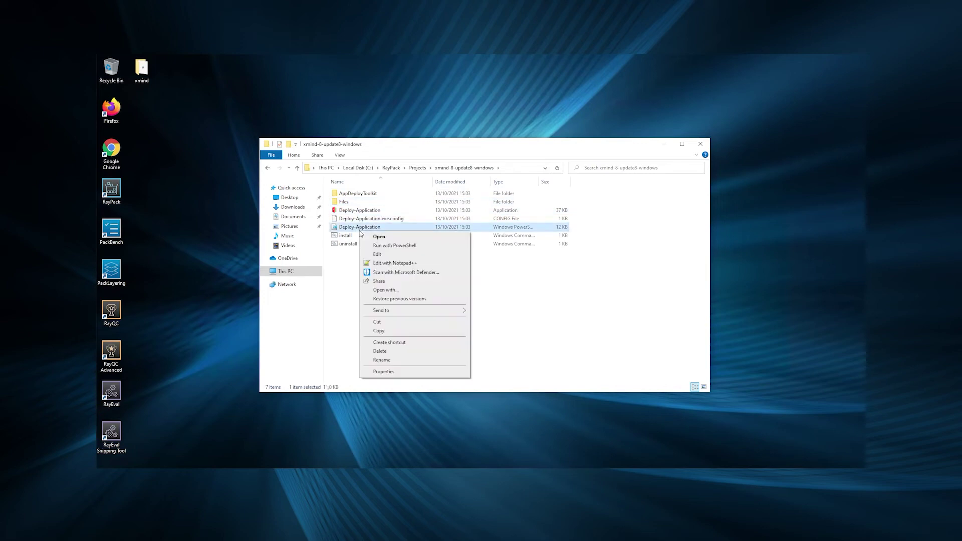
{"action": "left_click", "coordinate": [378, 255]}
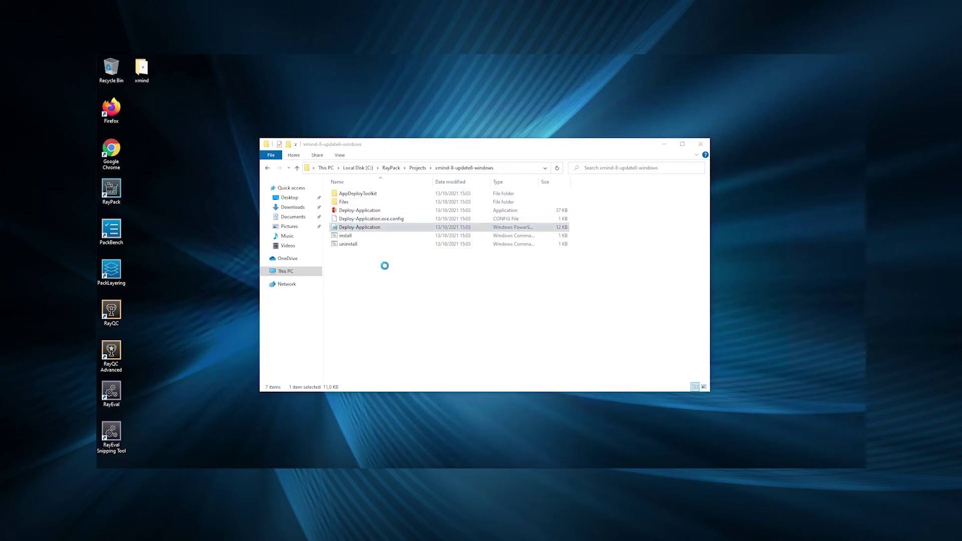
{"action": "left_click", "coordinate": [532, 118]}
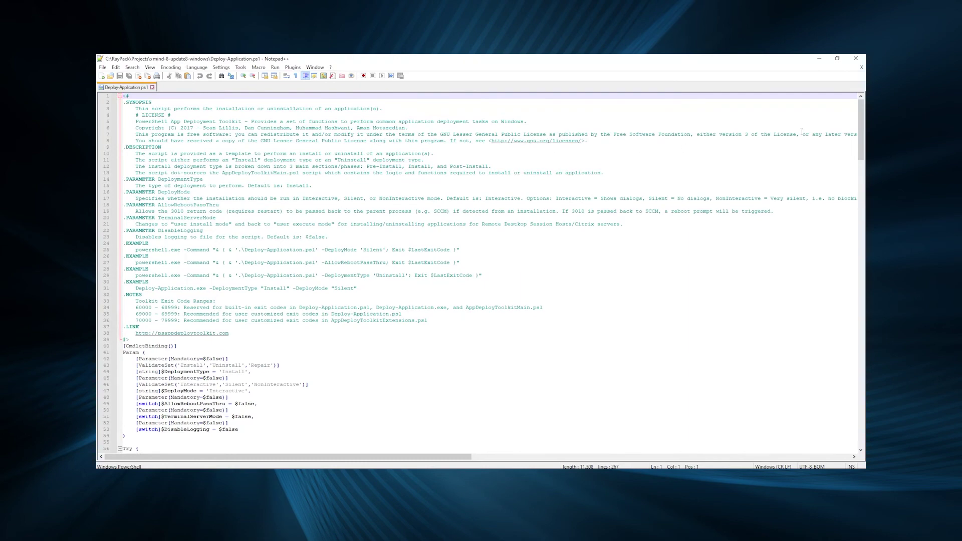
- Review the install and uninstall Ray-Execute-Process lines in the Deploy-Application script, and close the editor
{"action": "left_click_drag", "start_coordinate": [862, 136], "coordinate": [862, 312]}
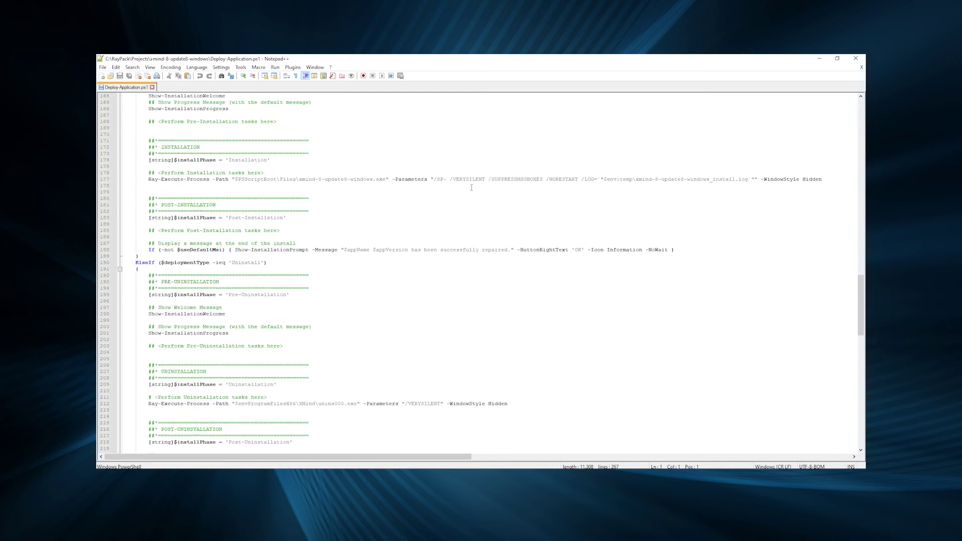
{"action": "left_click_drag", "start_coordinate": [530, 180], "coordinate": [599, 183]}
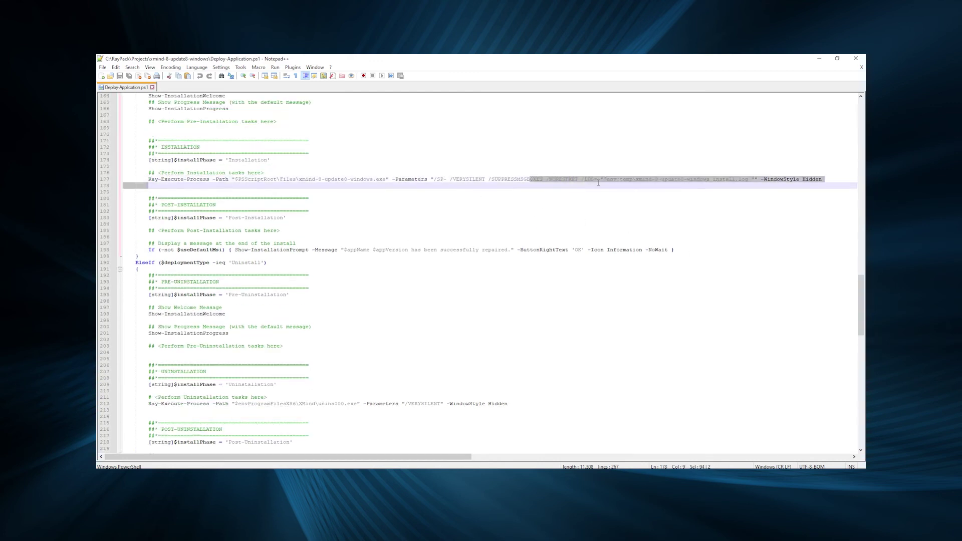
{"action": "scroll", "coordinate": [420, 272], "scroll_direction": "down", "scroll_amount": 10}
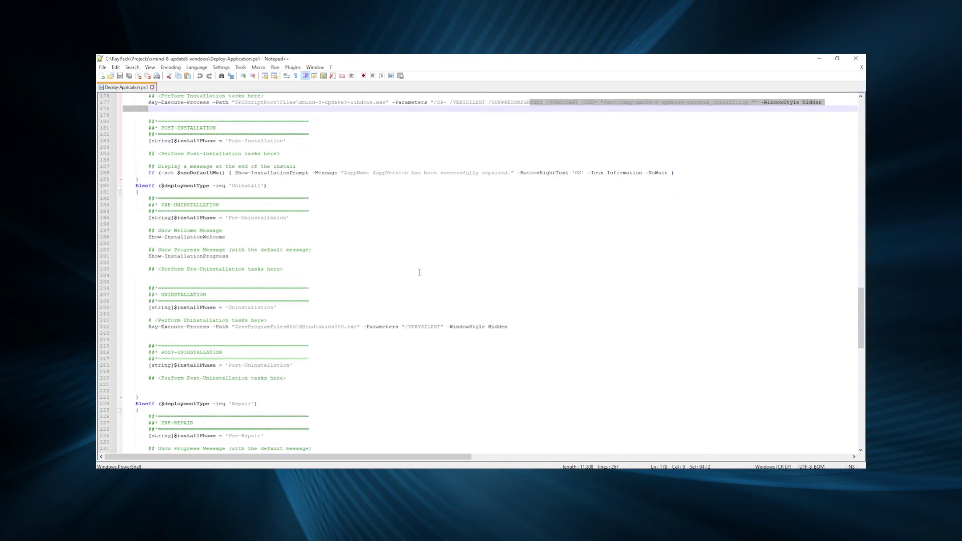
{"action": "scroll", "coordinate": [420, 272], "scroll_direction": "down", "scroll_amount": 10}
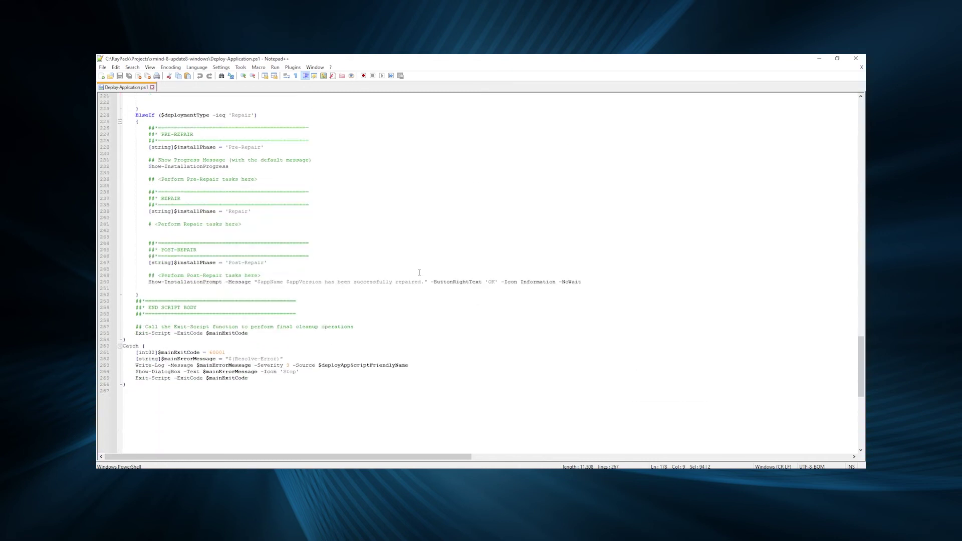
{"action": "scroll", "coordinate": [419, 272], "scroll_direction": "up", "scroll_amount": 8}
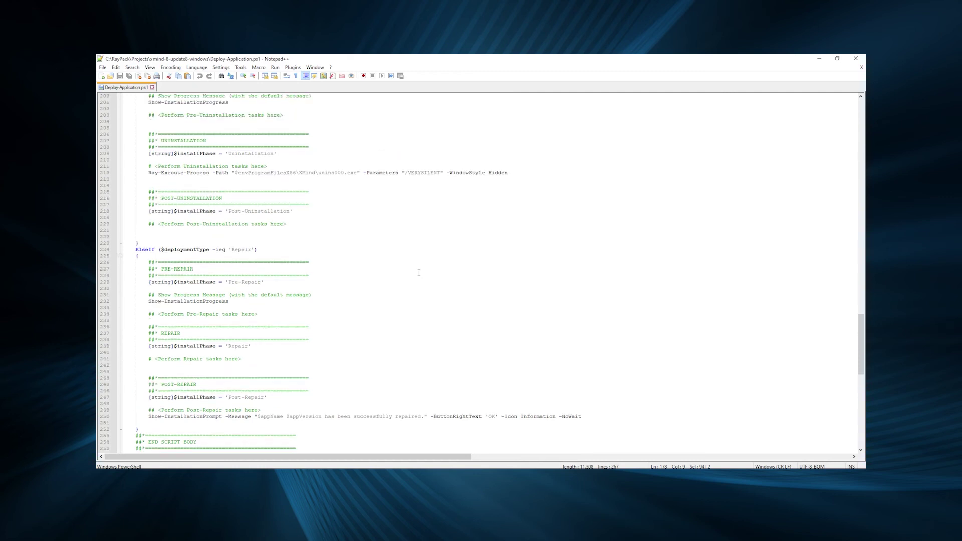
{"action": "left_click_drag", "start_coordinate": [510, 171], "coordinate": [146, 173]}
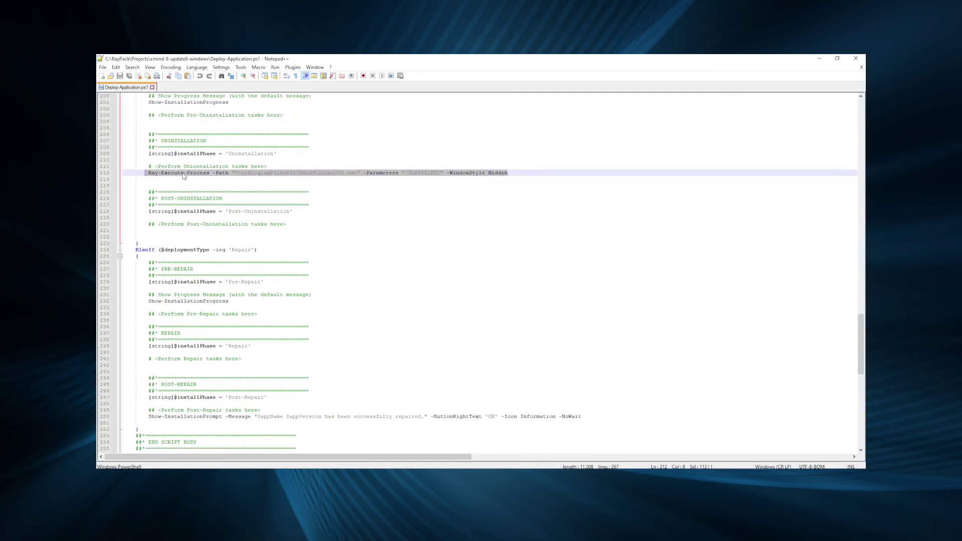
{"action": "left_click", "coordinate": [855, 58]}
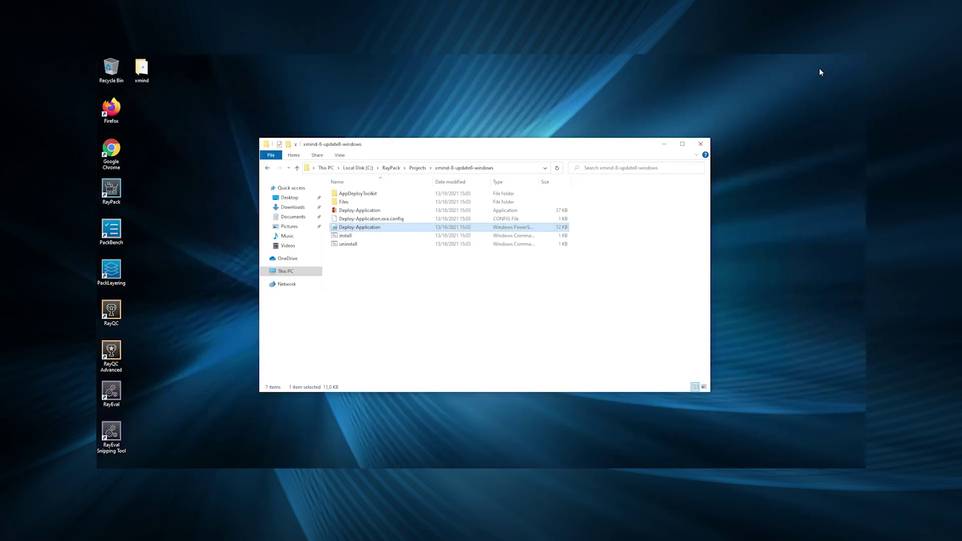
- Run the Deploy-Application executable from the project folder as administrator to install XMind
{"action": "right_click", "coordinate": [360, 211]}
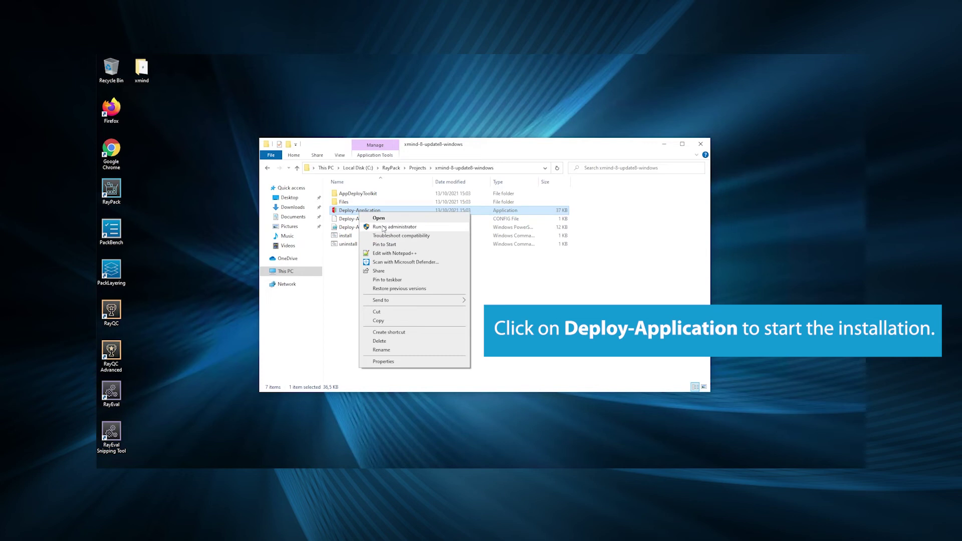
{"action": "left_click", "coordinate": [383, 228]}
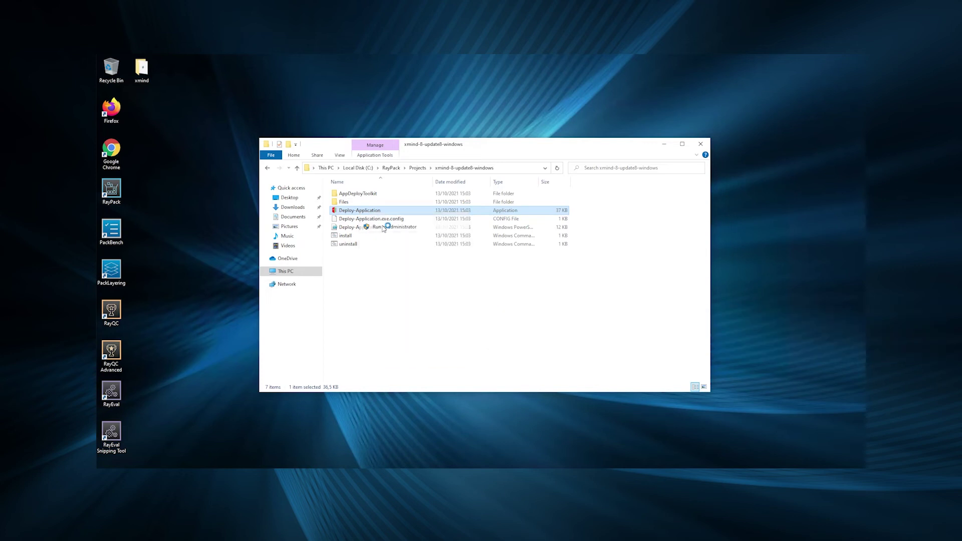
{"action": "left_click", "coordinate": [437, 321]}
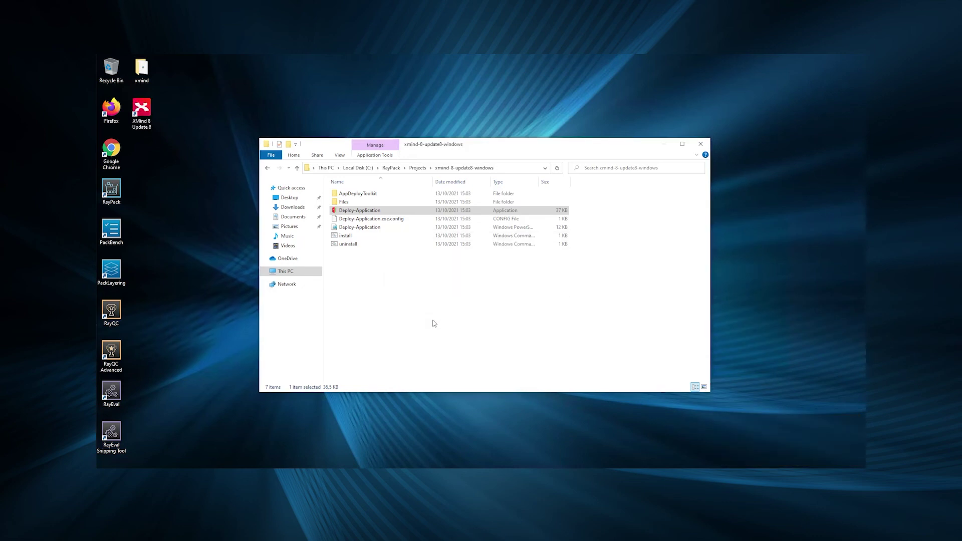
- Dismiss the deployment toolkit message and locate the unins000 application in C:\Program Files (x86)\XMind
{"action": "left_click", "coordinate": [290, 271]}
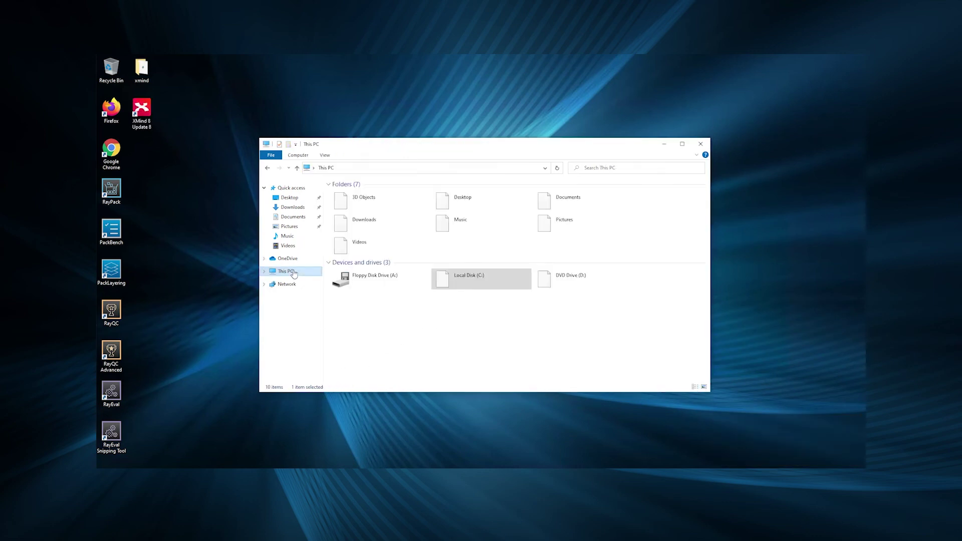
{"action": "double_click", "coordinate": [454, 286]}
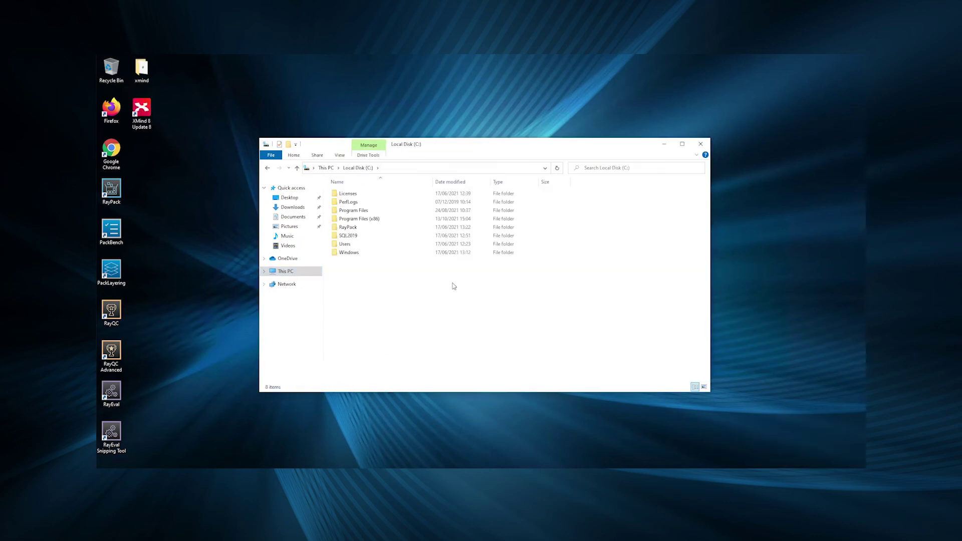
{"action": "double_click", "coordinate": [368, 219]}
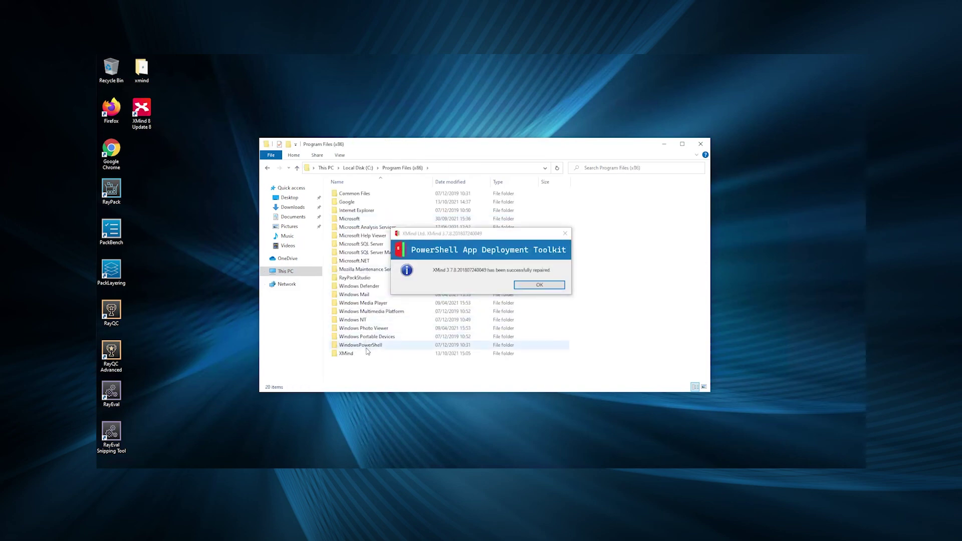
{"action": "key", "text": "Return"}
{"action": "double_click", "coordinate": [346, 353]}
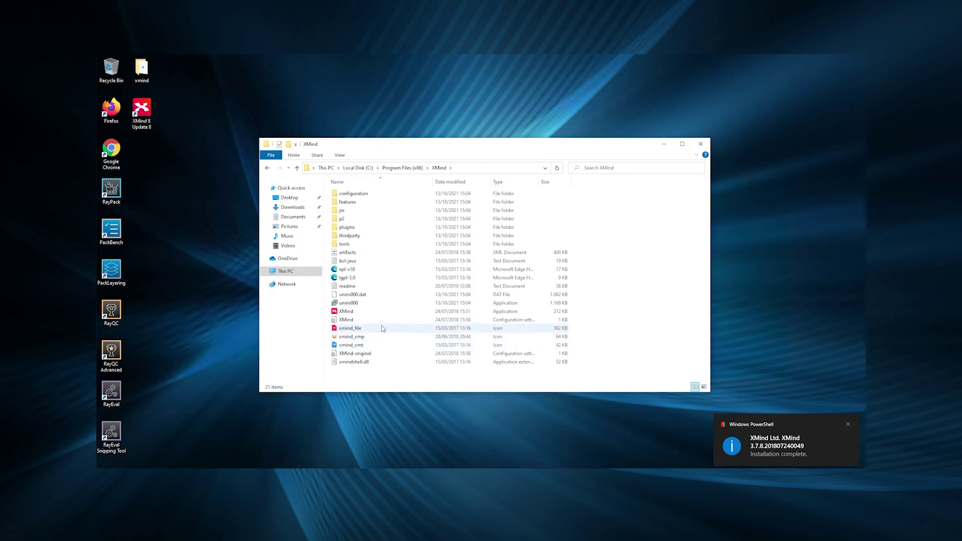
{"action": "left_click", "coordinate": [368, 303]}
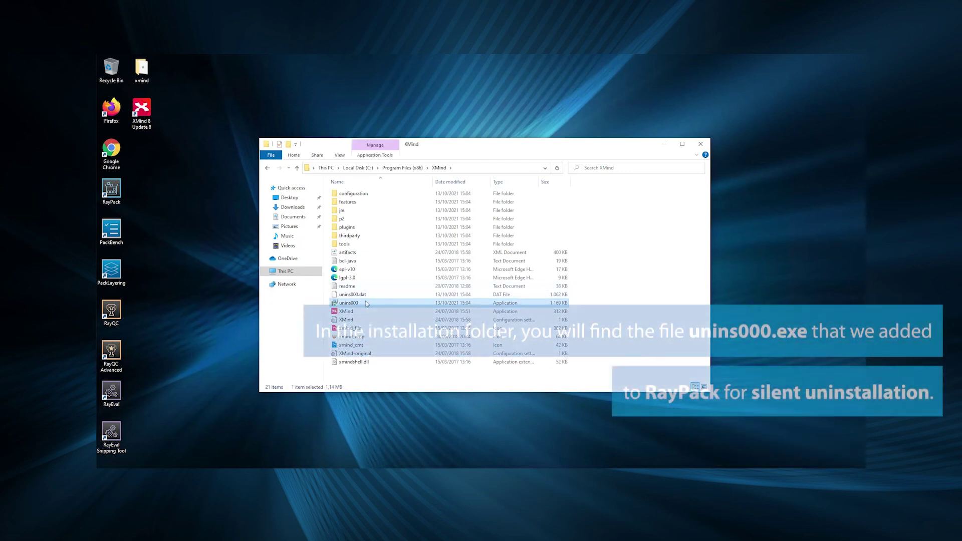